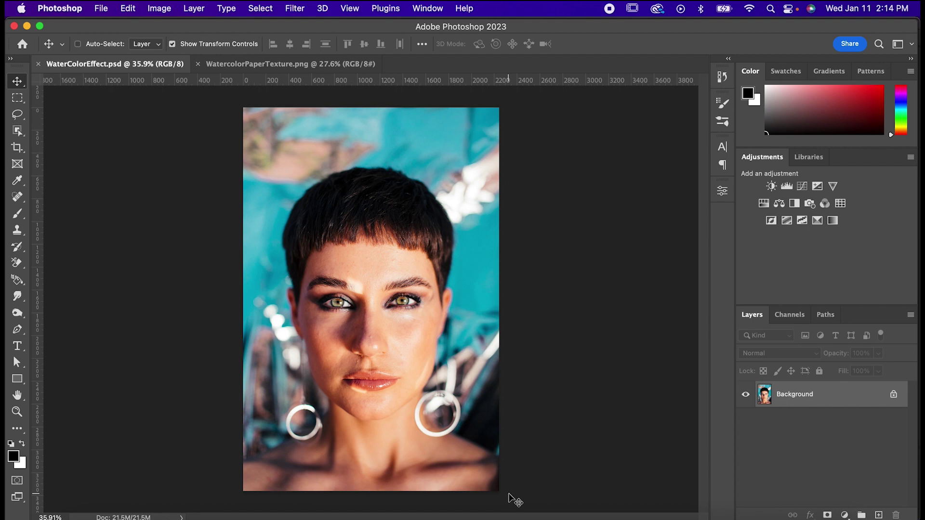
# - Bring the WatercolorPaperTexture.png document to the front
pyautogui.click(273, 70)
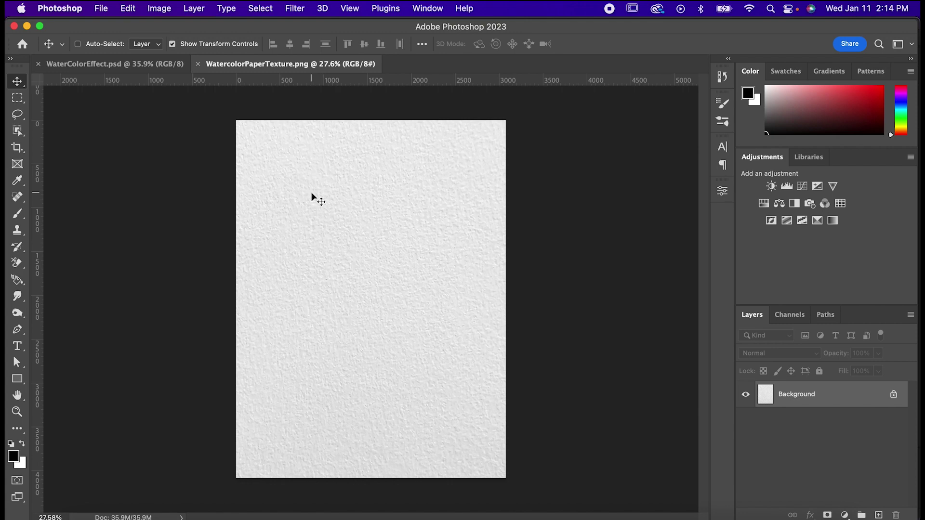
# - Define the paper texture as a pattern with its default name, then return to WaterColorEffect.psd
pyautogui.click(128, 9)
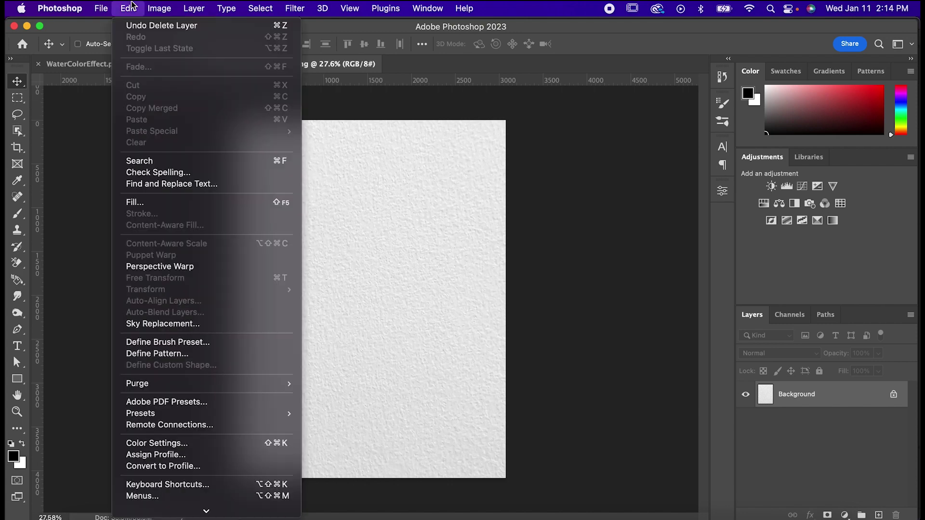
pyautogui.click(166, 351)
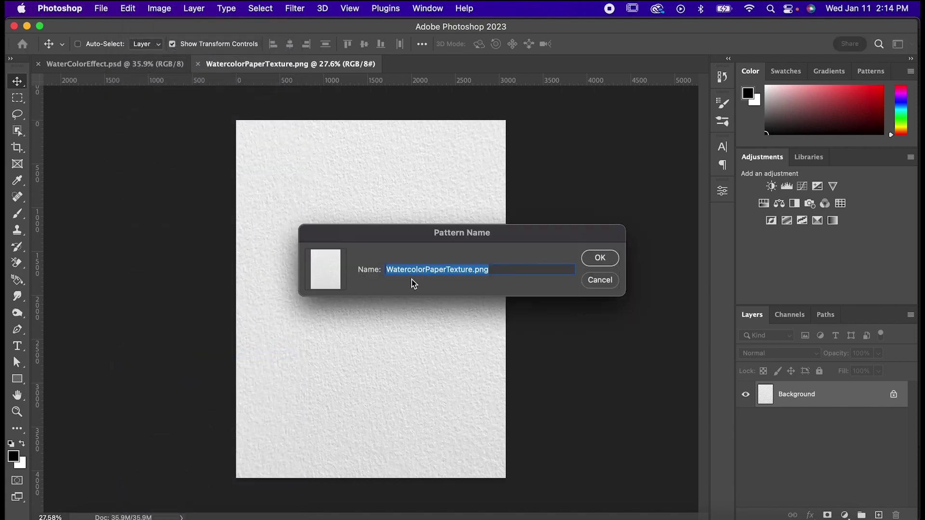
pyautogui.click(596, 285)
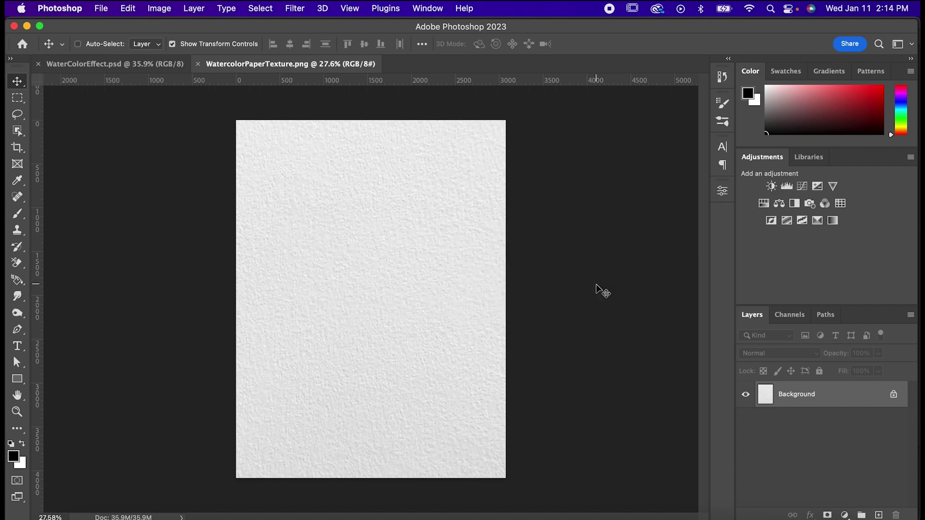
pyautogui.click(165, 73)
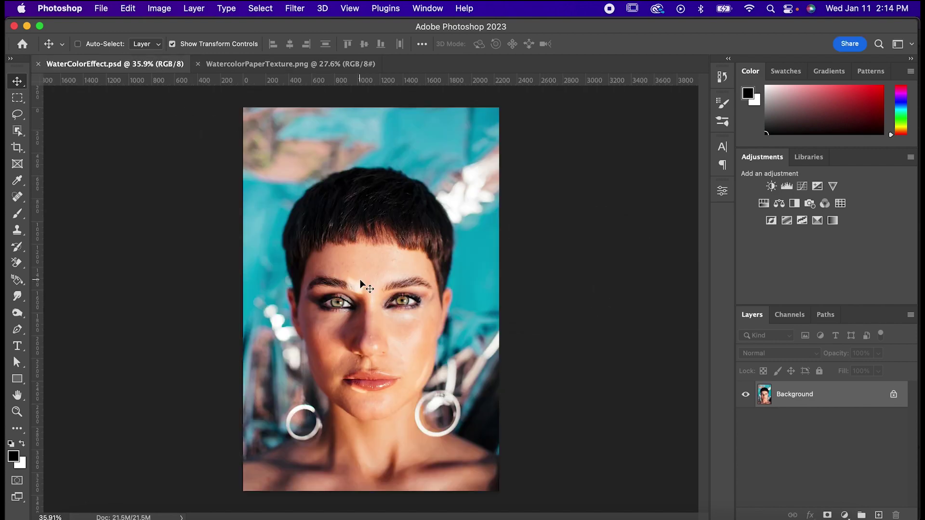
# - Duplicate the portrait as Layer 1, convert it to a smart object, and hide Background
pyautogui.press('super+j')
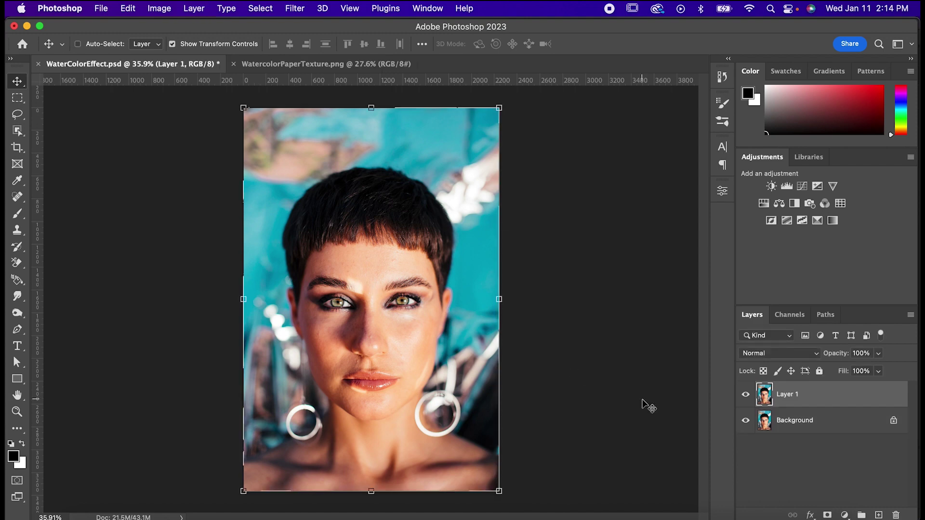
pyautogui.rightClick(799, 393)
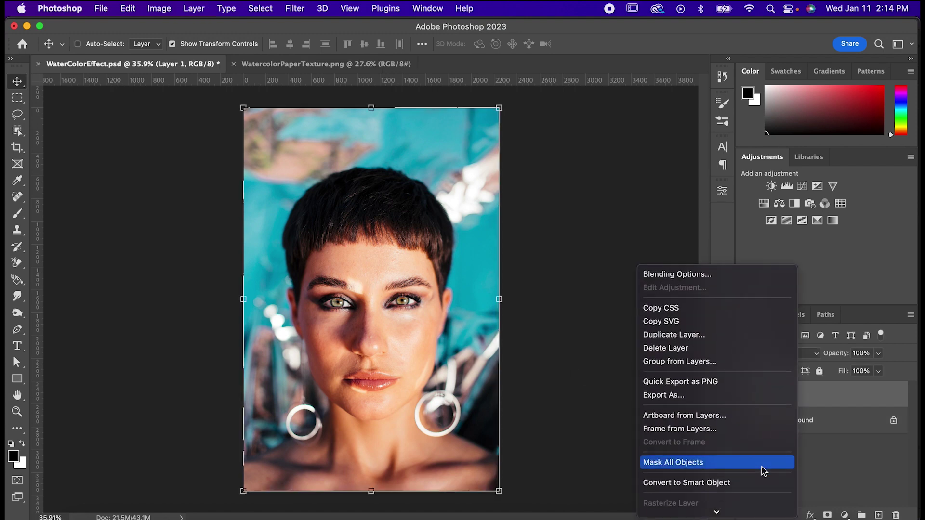
pyautogui.click(755, 483)
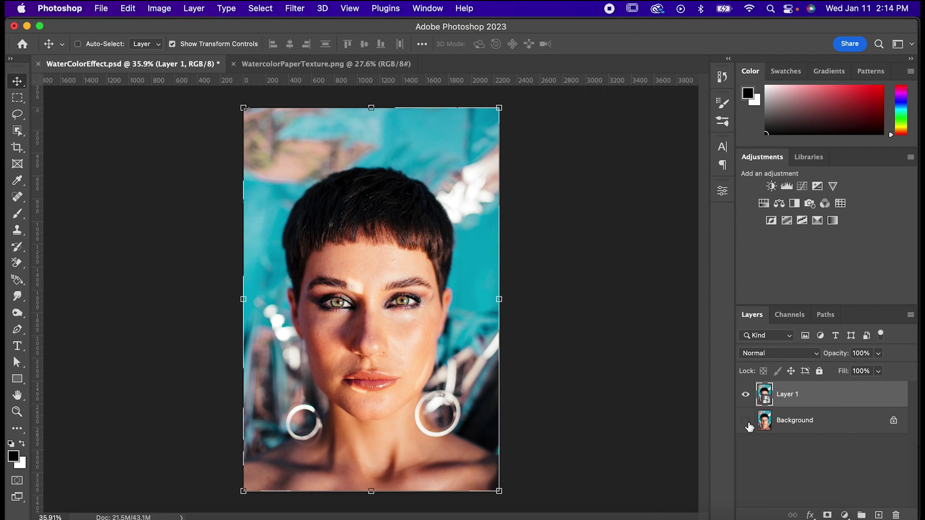
pyautogui.click(879, 515)
# - Fill the new Layer 2 with solid white
pyautogui.click(128, 8)
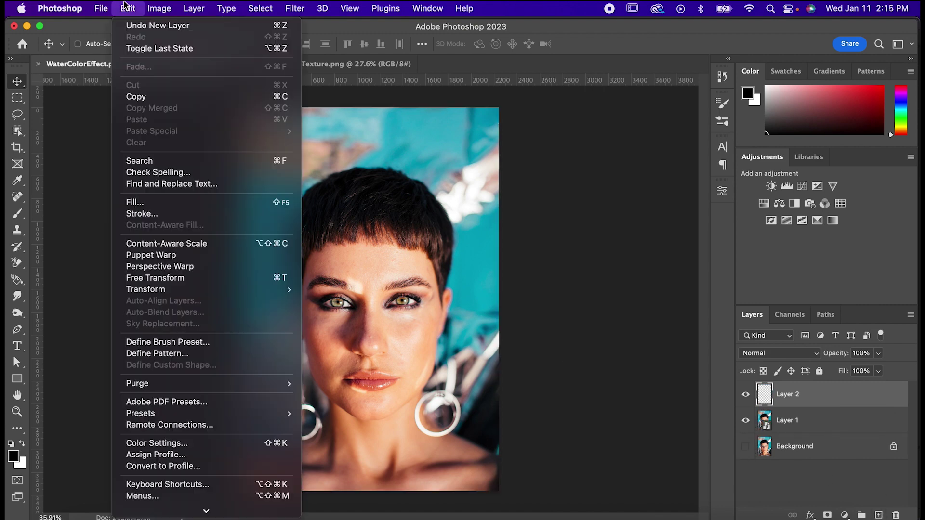
pyautogui.click(160, 202)
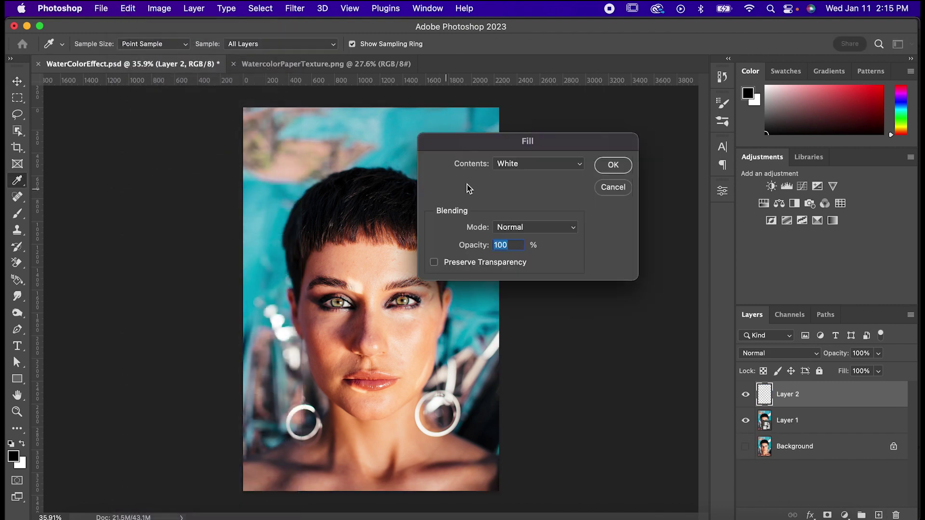
pyautogui.click(613, 166)
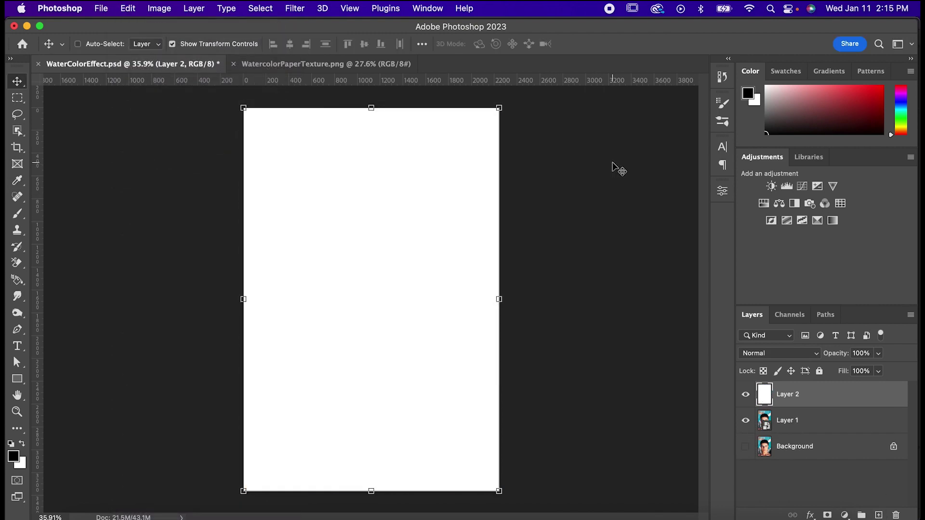
# - Give Layer 2 a Pattern Overlay using the saved paper pattern at 87% scale
pyautogui.doubleClick(821, 398)
pyautogui.click(470, 270)
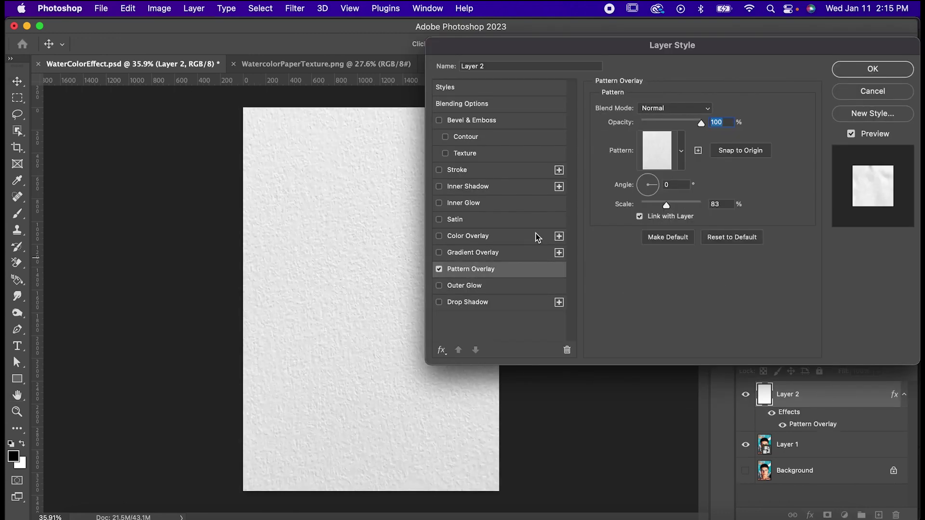
pyautogui.click(681, 153)
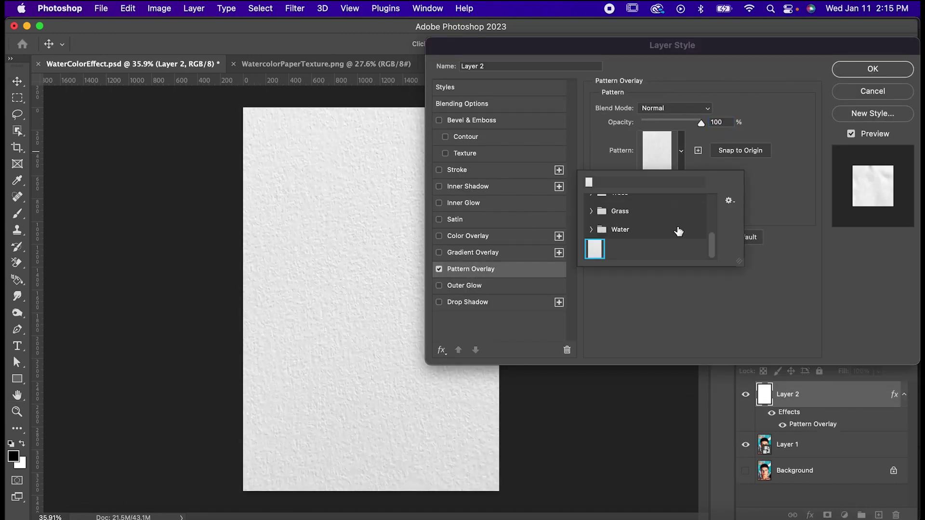
pyautogui.doubleClick(596, 248)
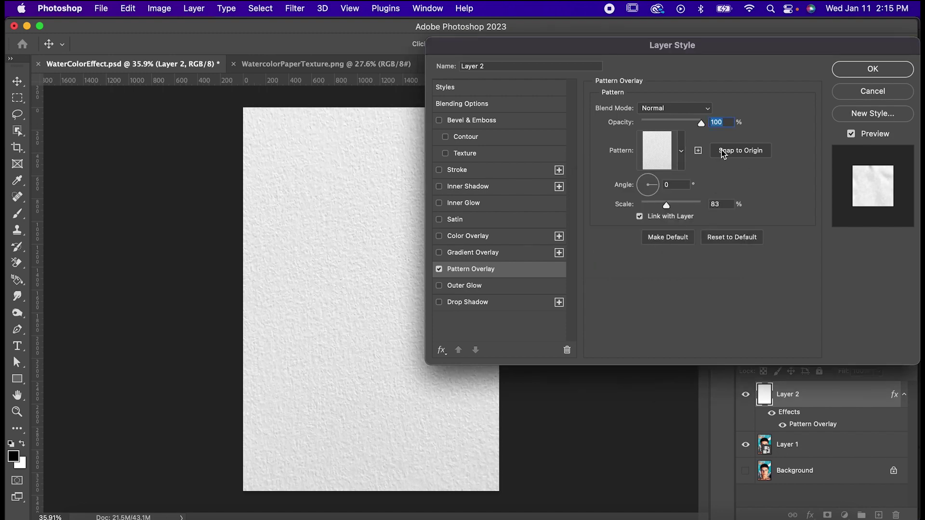
pyautogui.moveTo(666, 205)
pyautogui.mouseDown()
pyautogui.moveTo(677, 207)
pyautogui.moveTo(667, 207)
pyautogui.mouseUp()
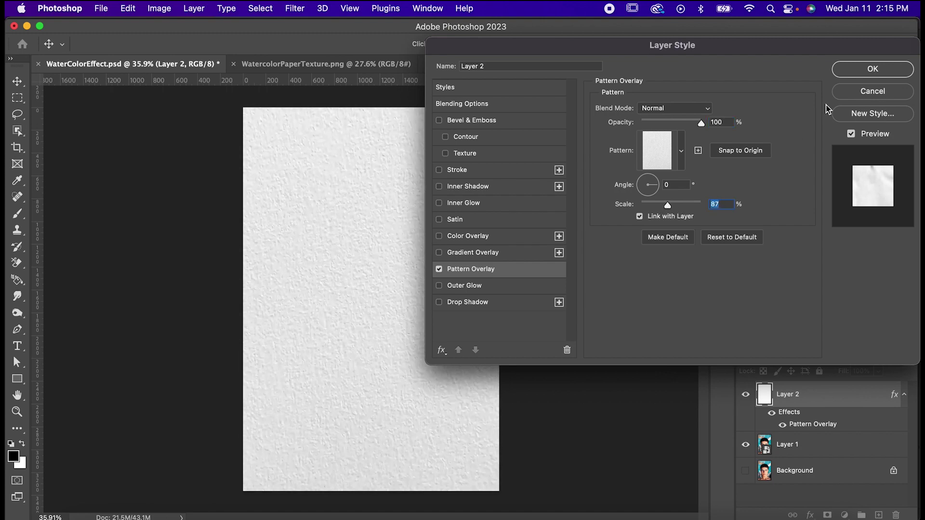
pyautogui.click(860, 73)
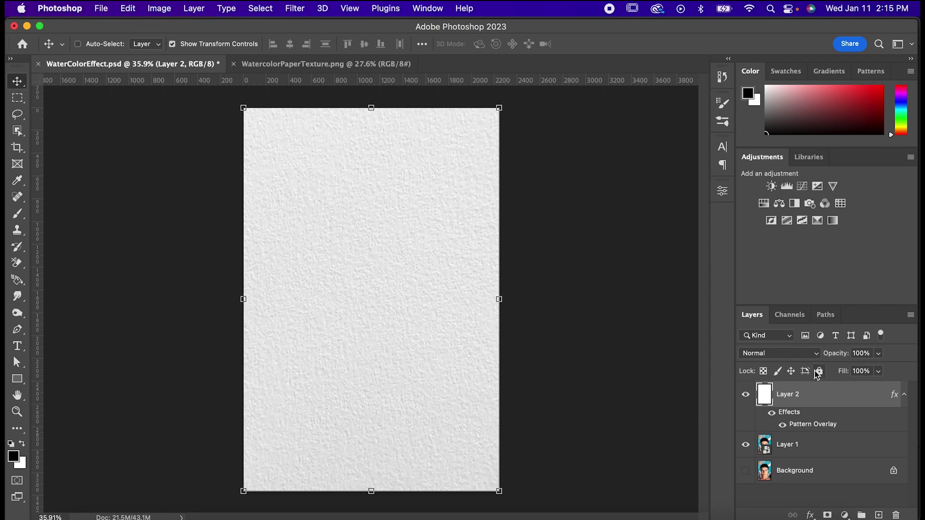
# - Add a new empty layer and merge it with Layer 2 into Layer 3
pyautogui.click(879, 515)
pyautogui.keyDown('shift'); pyautogui.click(842, 420); pyautogui.keyUp('shift')
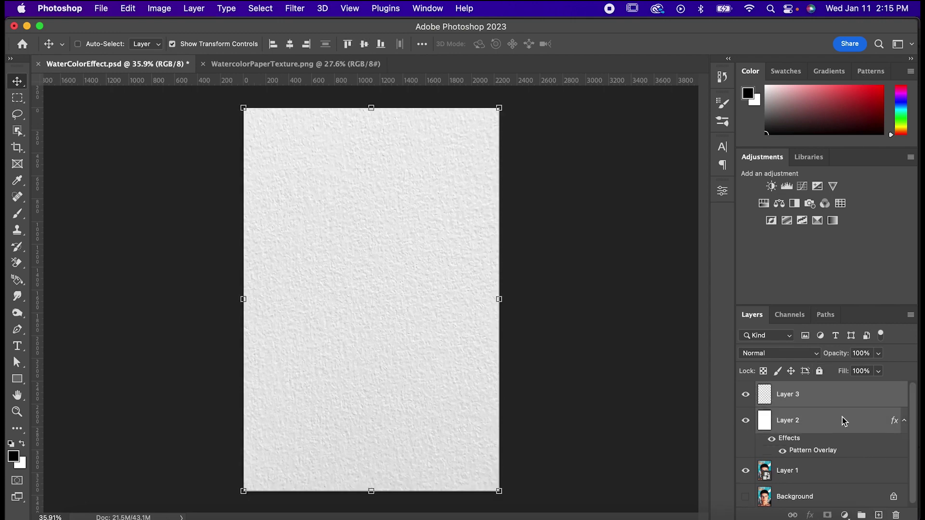
pyautogui.rightClick(842, 417)
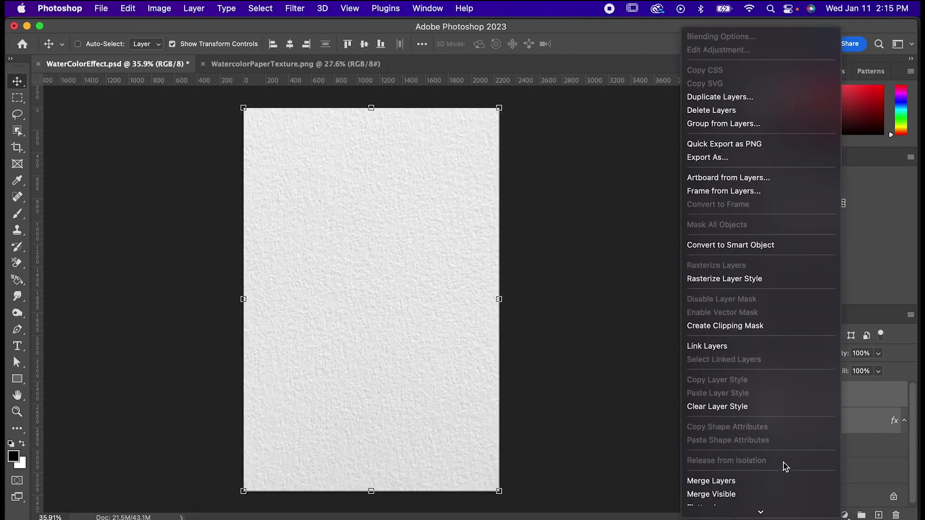
pyautogui.scroll(-3, 783, 463)
pyautogui.click(777, 386)
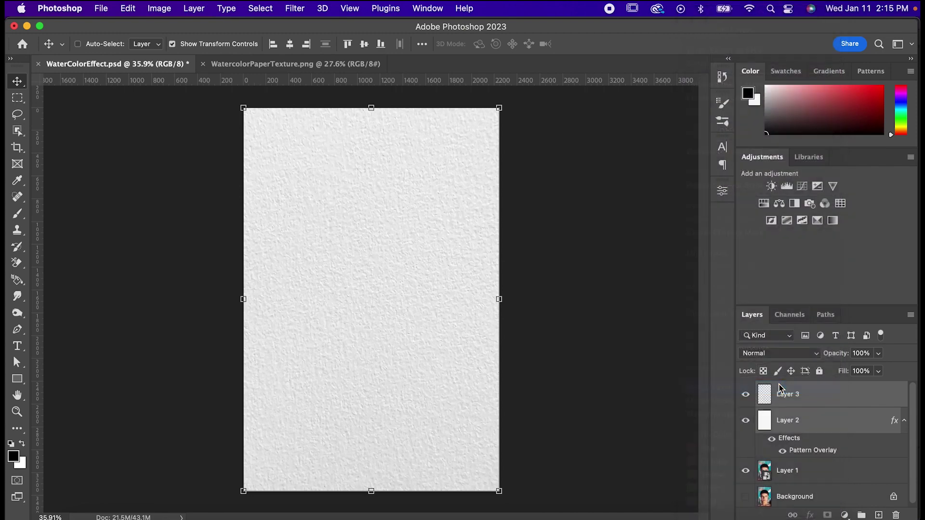
# - Set the merged paper layer to Multiply blend mode and select Layer 1
pyautogui.click(779, 352)
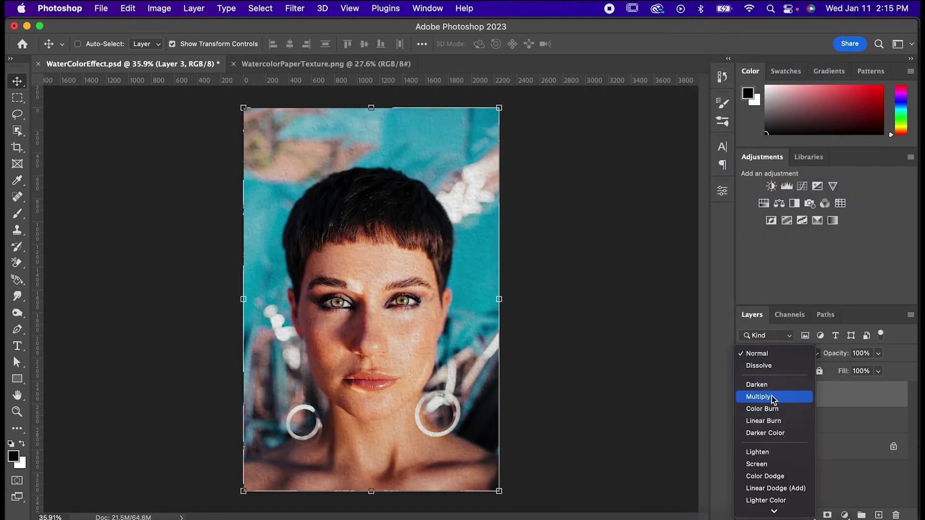
pyautogui.click(773, 398)
pyautogui.click(814, 420)
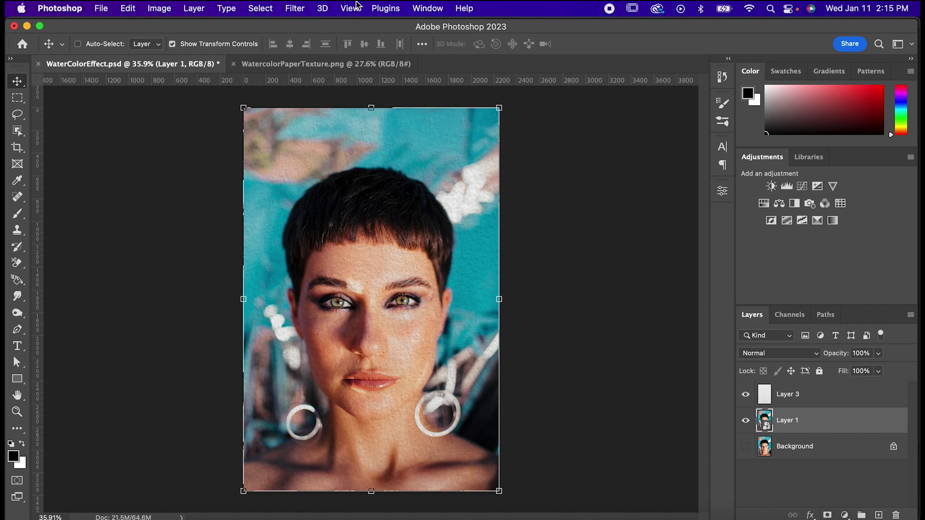
# - Apply a Dry Brush smart filter to Layer 1 with Size 10, Detail 5, Texture 1
pyautogui.click(304, 11)
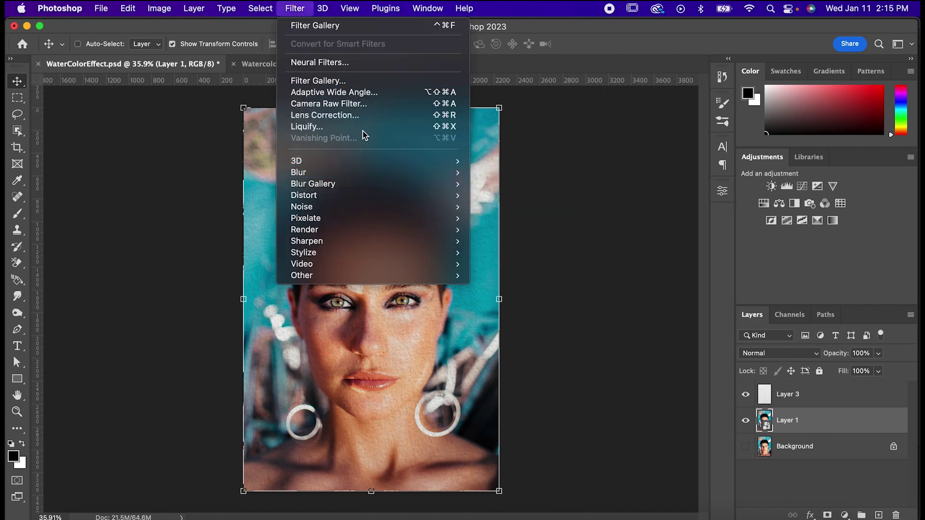
pyautogui.click(375, 82)
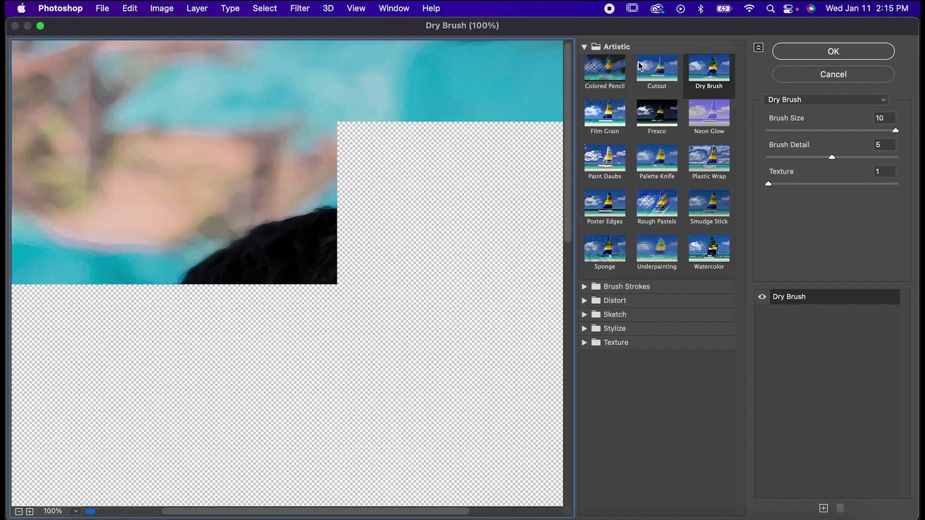
pyautogui.click(884, 120)
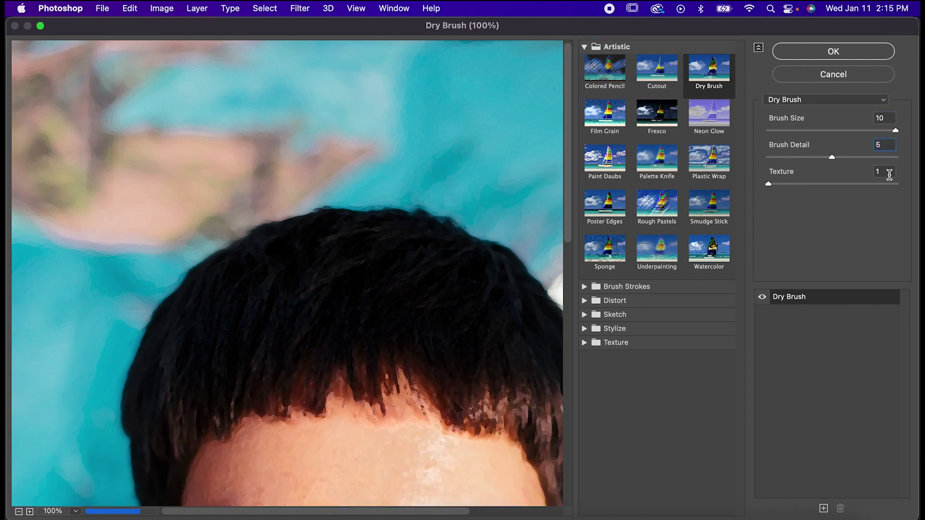
pyautogui.click(836, 54)
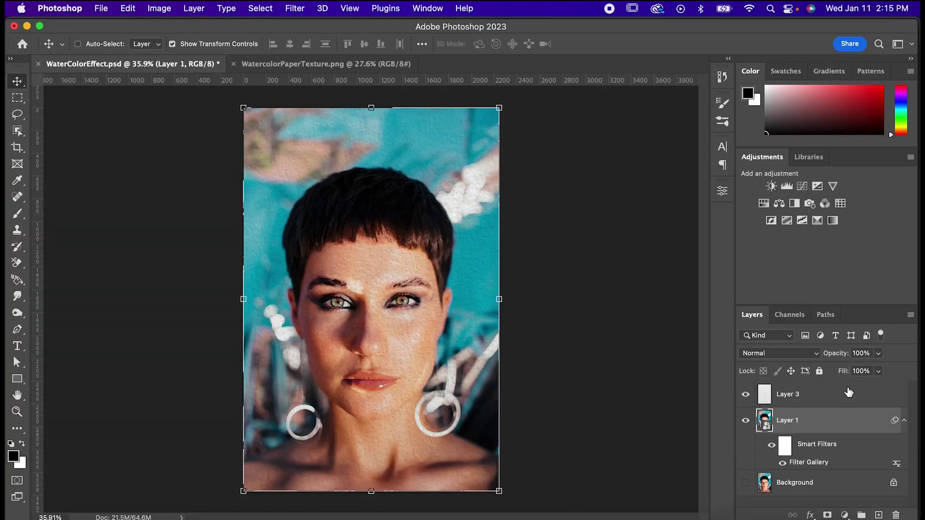
pyautogui.click(296, 9)
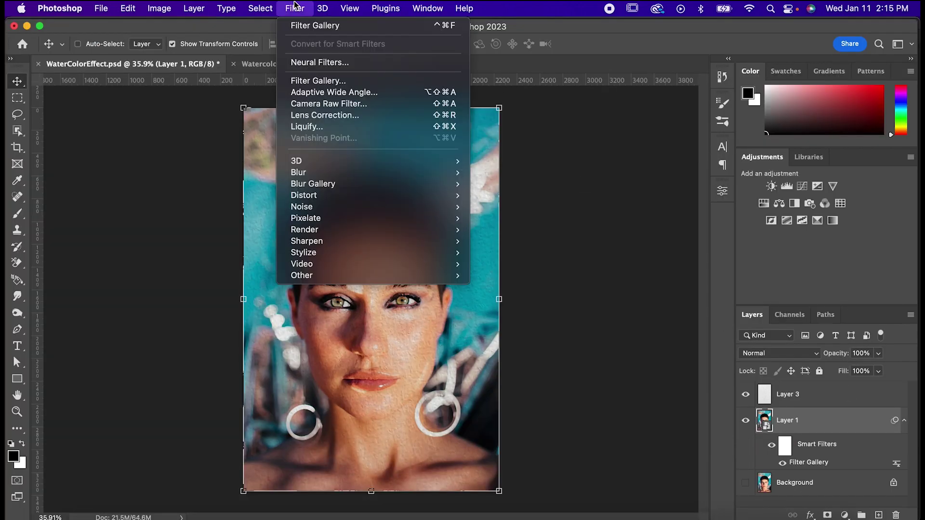
# - Apply a Cutout filter with 7 levels and edge simplicity 0
pyautogui.click(313, 81)
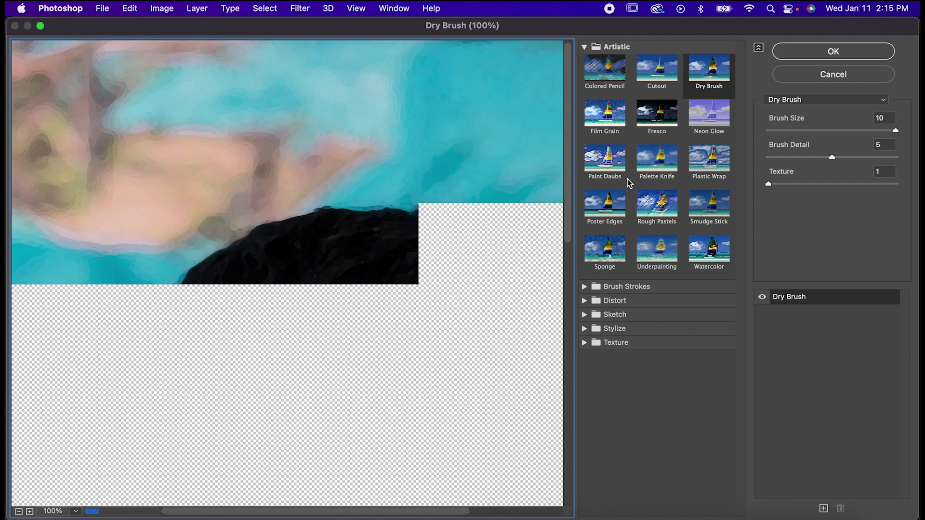
pyautogui.click(648, 70)
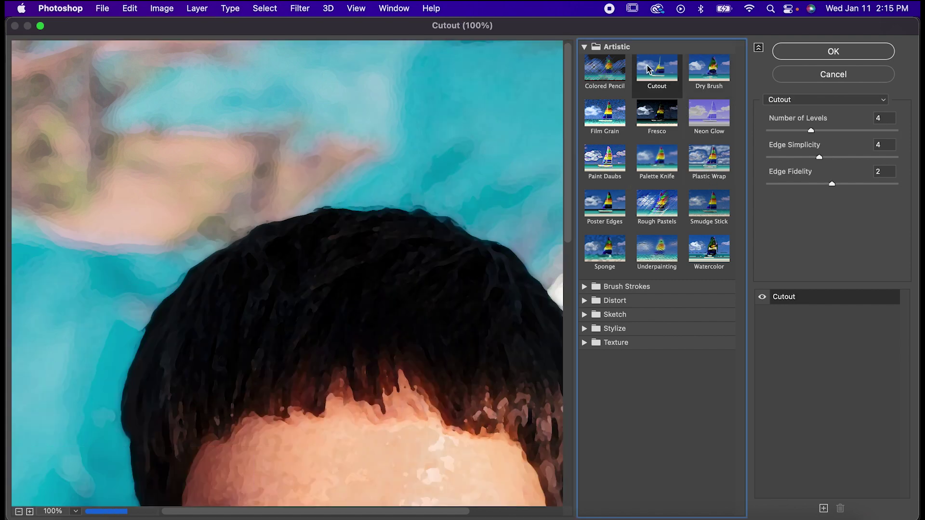
pyautogui.click(882, 117)
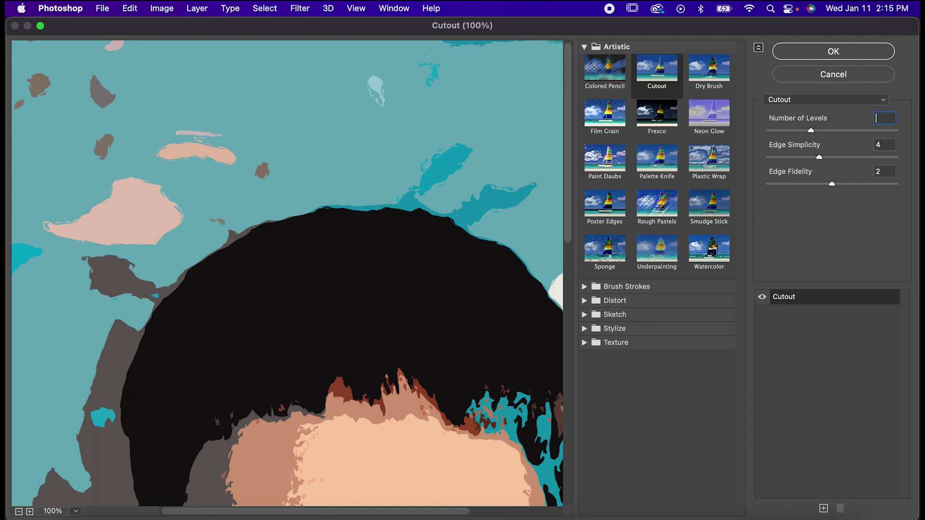
pyautogui.write('7')
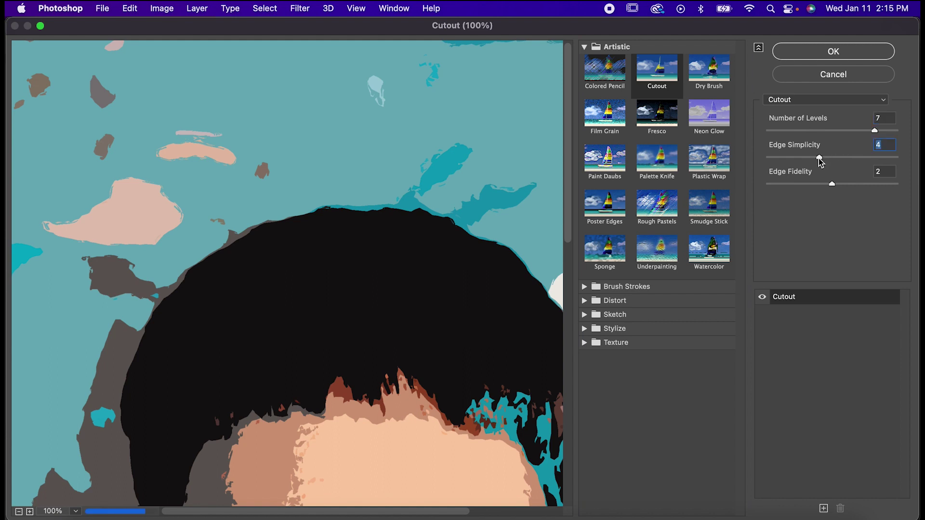
pyautogui.moveTo(819, 157); pyautogui.dragTo(748, 158)
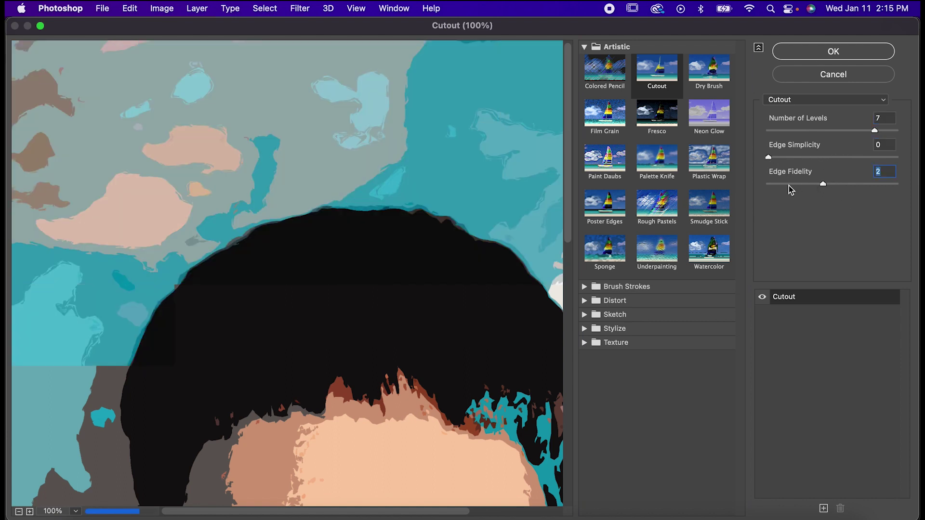
pyautogui.click(865, 53)
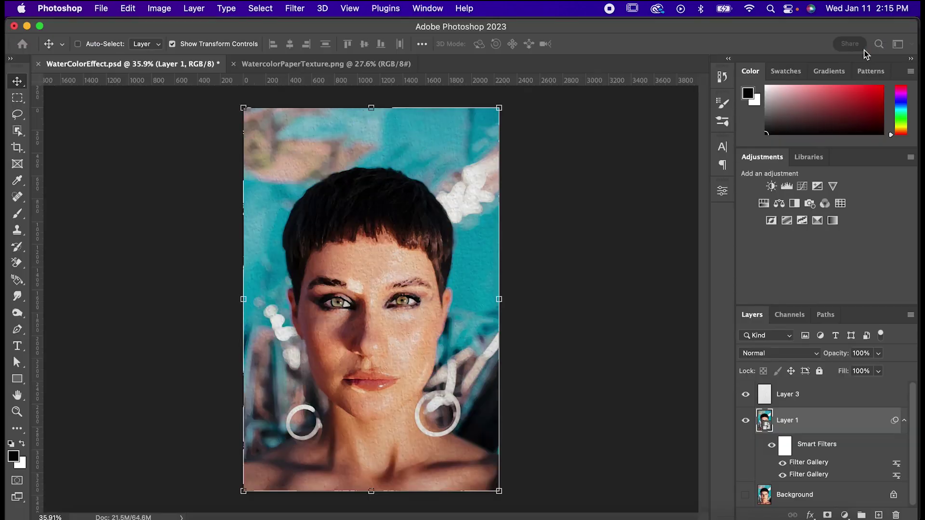
# - Fade the Cutout filter's blending opacity to 48%
pyautogui.doubleClick(896, 465)
pyautogui.moveTo(583, 190); pyautogui.dragTo(554, 206)
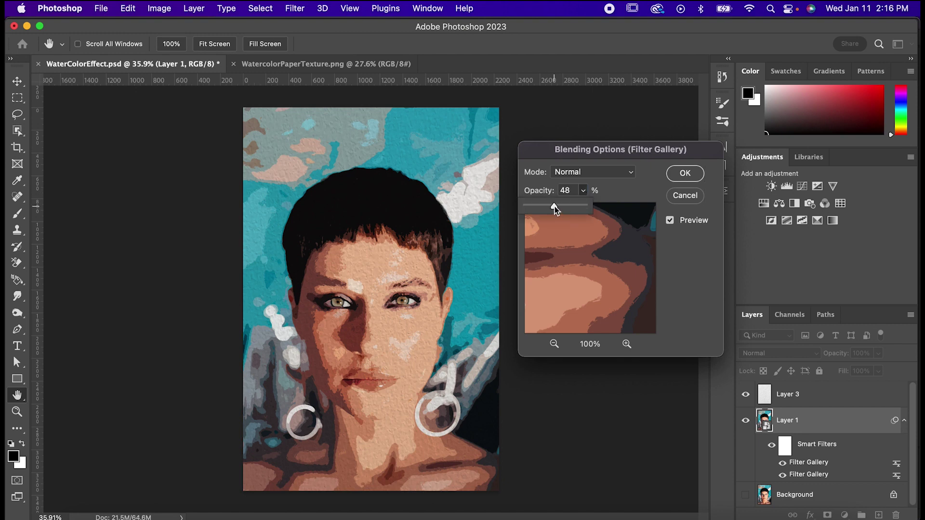
pyautogui.click(676, 172)
pyautogui.click(722, 191)
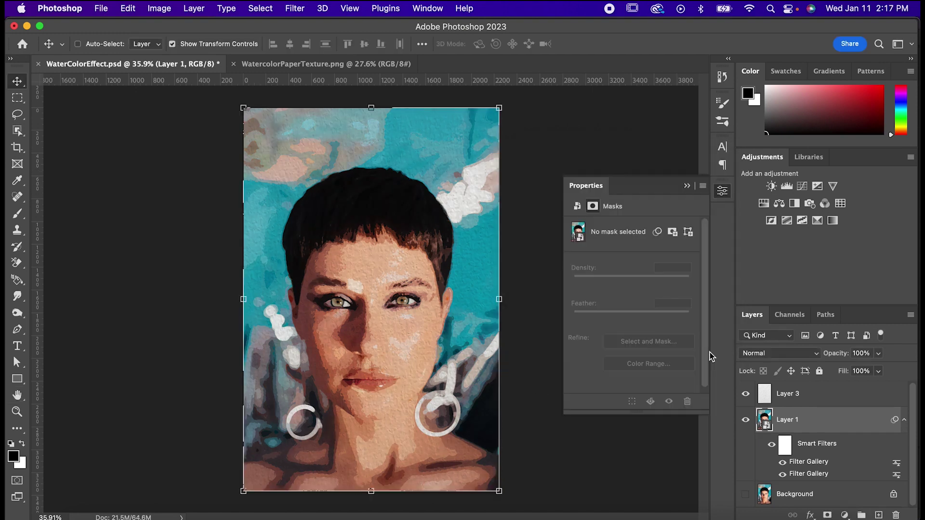
# - Add a Levels adjustment with black input 52, plus a Vibrance adjustment with raised vibrance
pyautogui.click(787, 187)
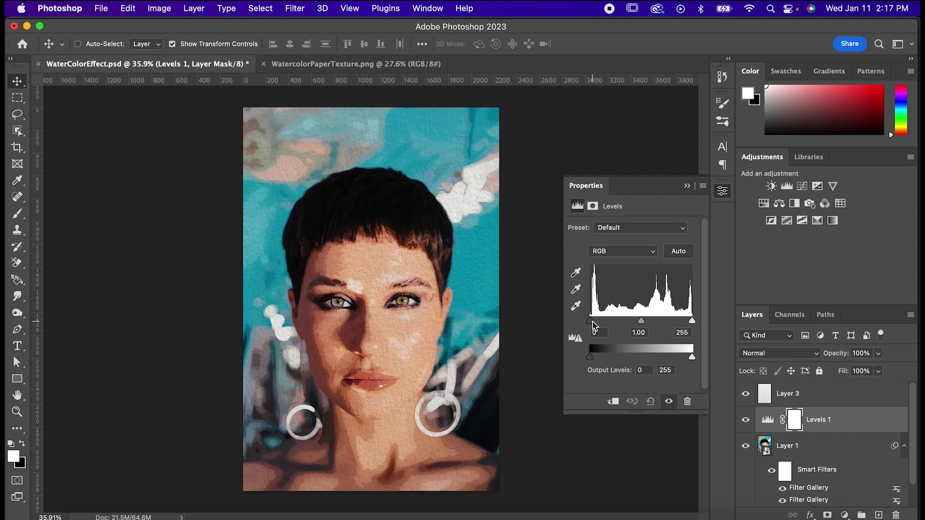
pyautogui.moveTo(593, 321); pyautogui.dragTo(655, 322)
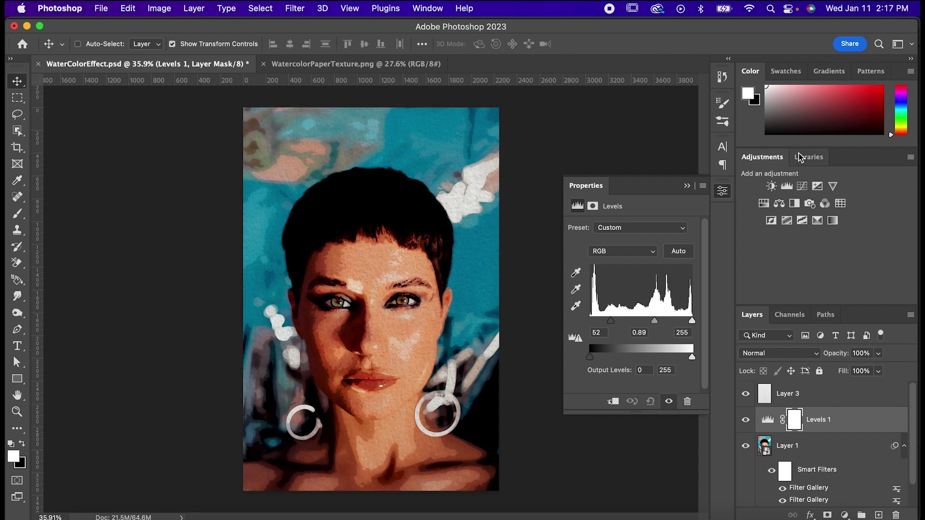
pyautogui.click(832, 186)
pyautogui.moveTo(648, 241); pyautogui.dragTo(656, 235)
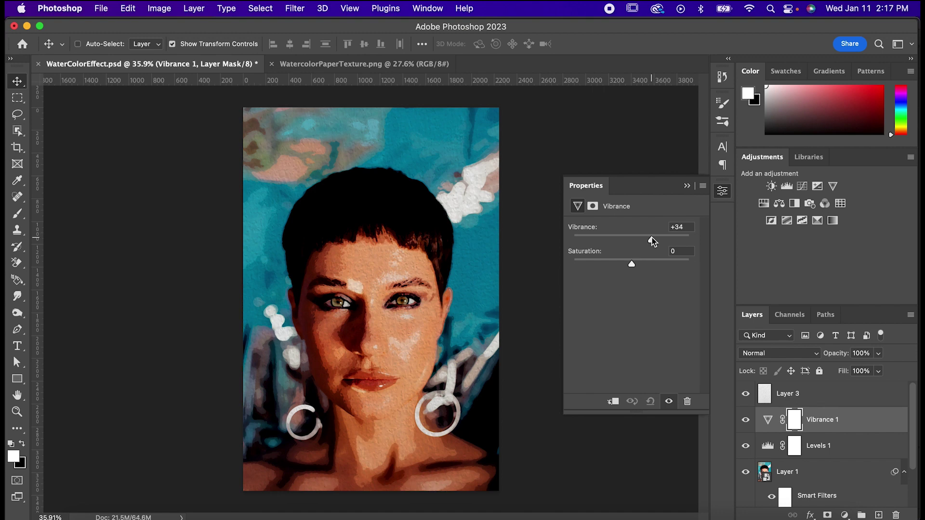
pyautogui.click(805, 472)
pyautogui.scroll(-2, 805, 476)
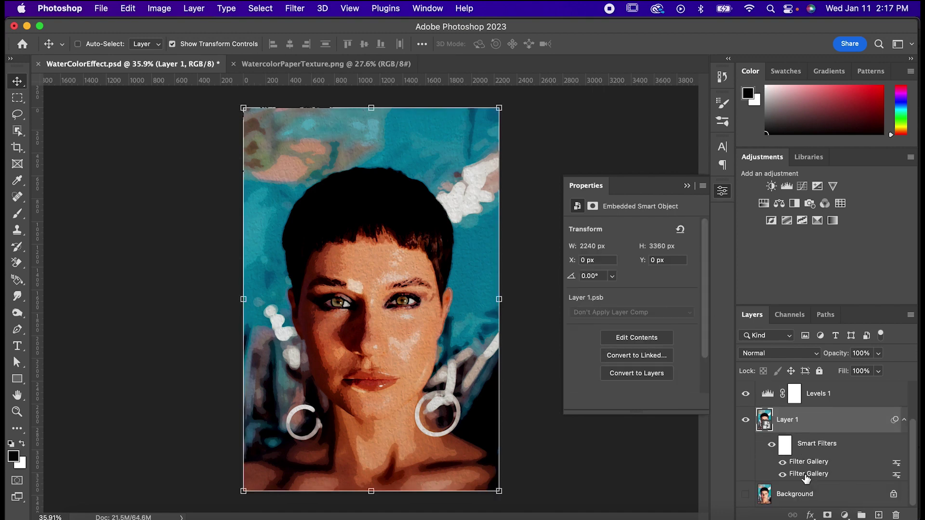
# - Add a black layer mask to Layer 1 and switch to the Brush tool
pyautogui.keyDown('alt'); pyautogui.click(827, 515); pyautogui.keyUp('alt')
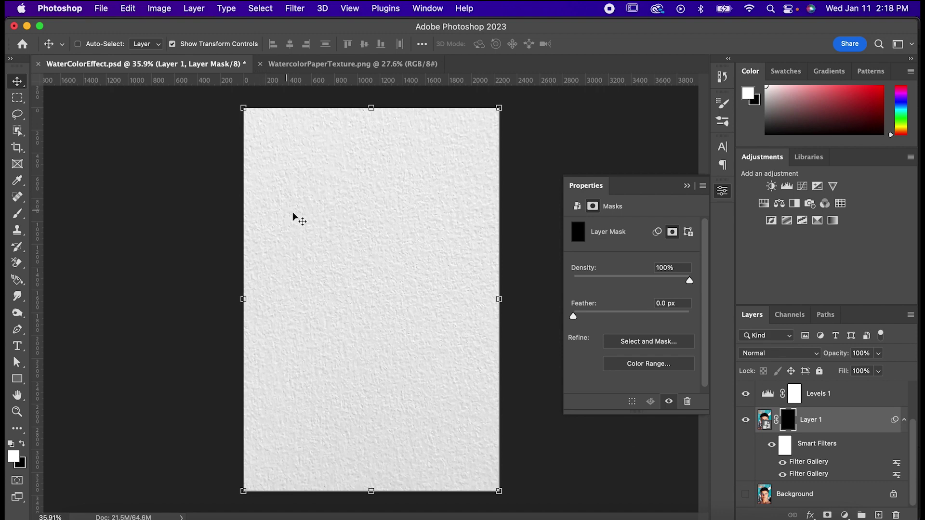
pyautogui.press('b')
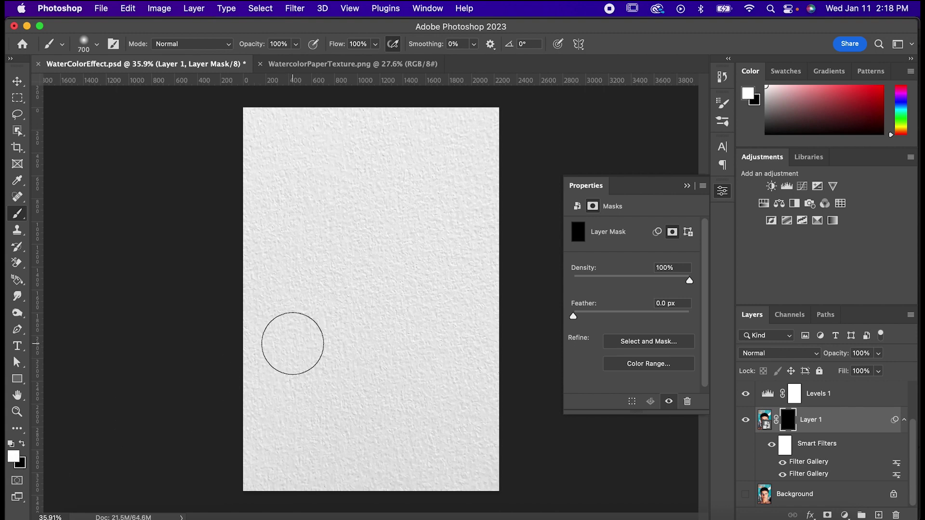
# - Load Legacy Brushes and pick the Wet Media Watercolor Textured Surface brush at size 70
pyautogui.rightClick(335, 298)
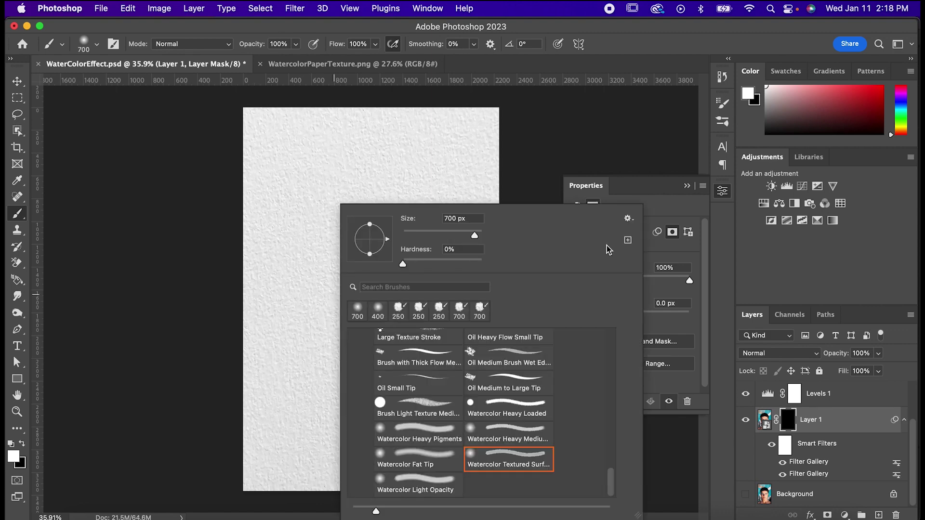
pyautogui.scroll(10, 507, 401)
pyautogui.scroll(-5, 501, 405)
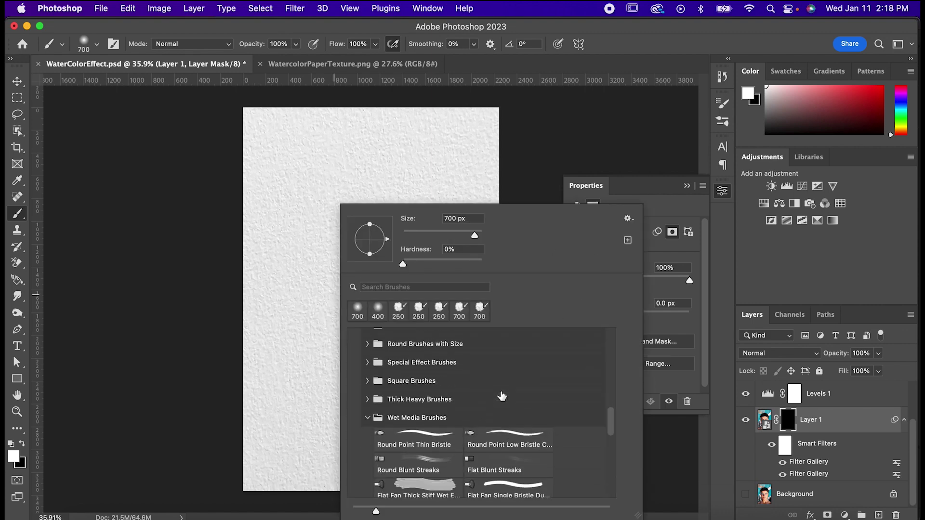
pyautogui.scroll(8, 469, 424)
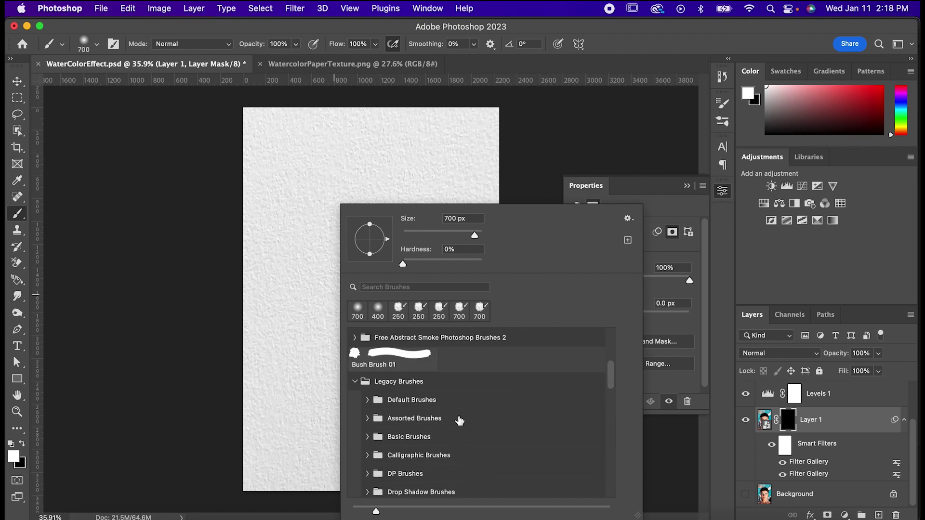
pyautogui.click(629, 220)
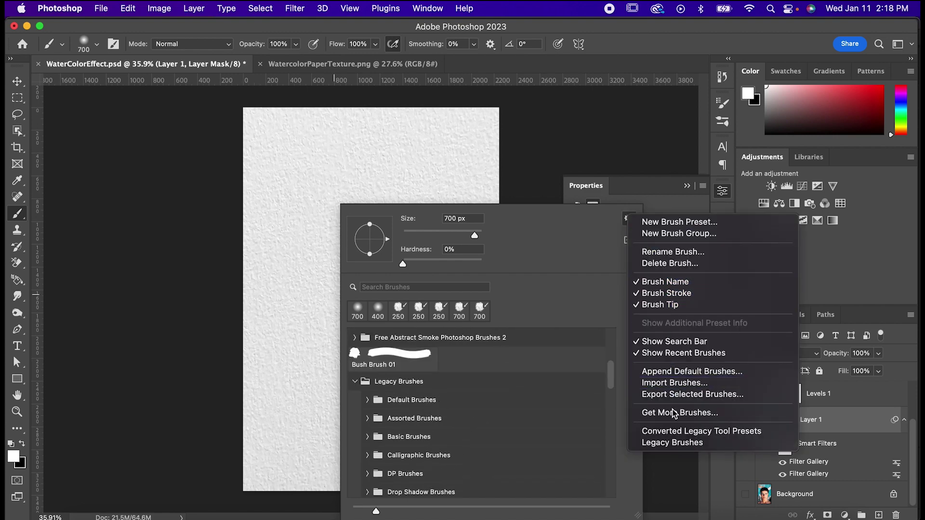
pyautogui.click(671, 443)
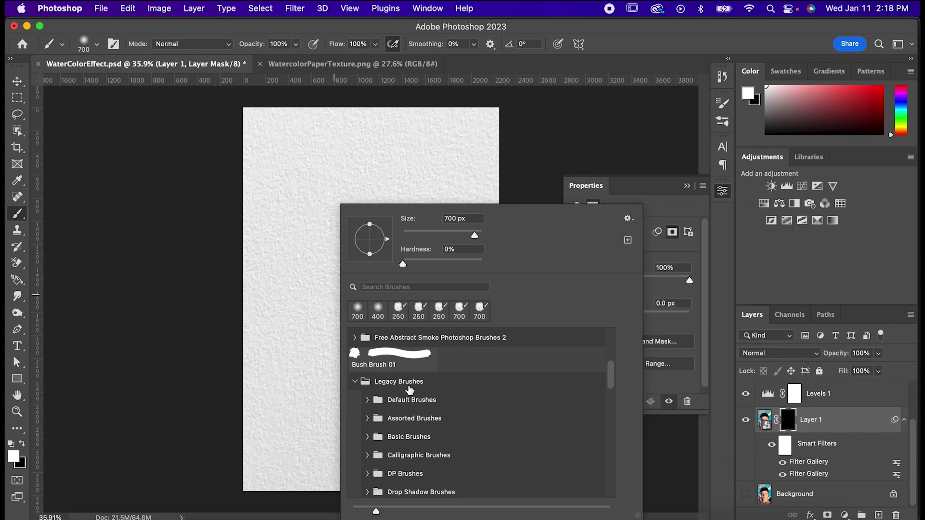
pyautogui.scroll(-5, 410, 391)
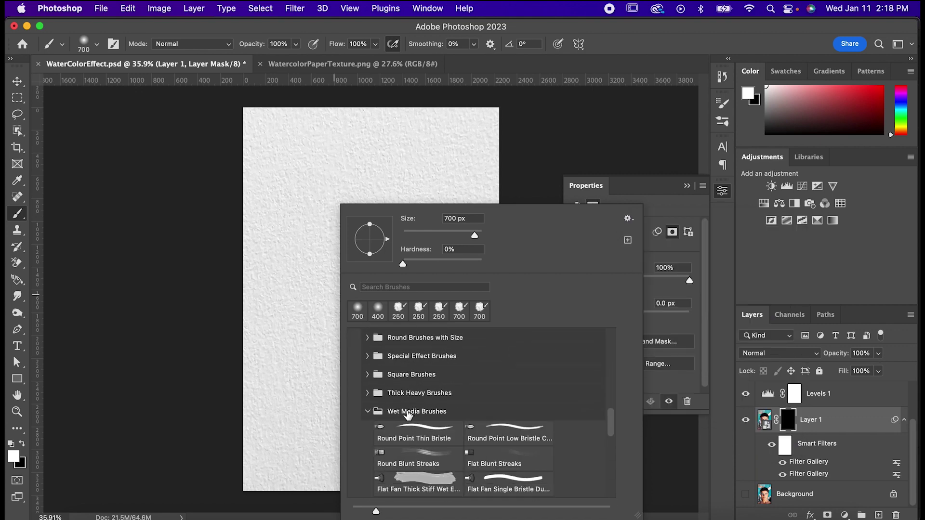
pyautogui.scroll(-10, 408, 416)
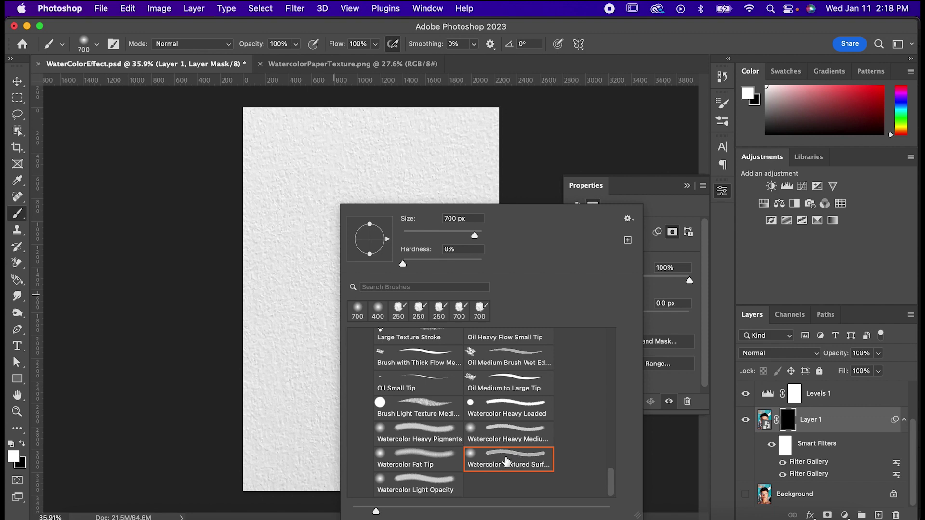
pyautogui.doubleClick(503, 461)
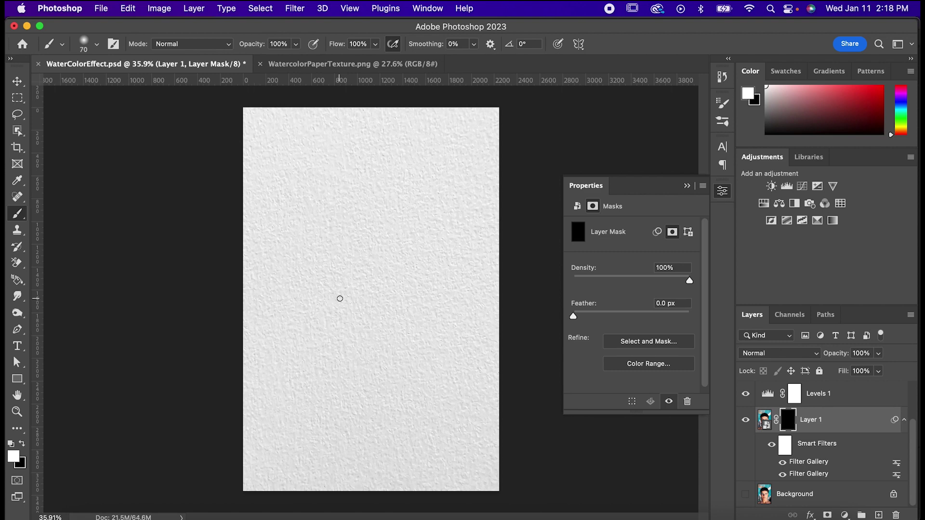
# - Paint white on the mask at brush size 600, then 400, revealing the hair, left side and neck
pyautogui.press(']')
pyautogui.press(']')
pyautogui.press(']')
pyautogui.press(']')
pyautogui.press(']')
pyautogui.press(']')
pyautogui.press(']')
pyautogui.press(']')
pyautogui.press(']')
pyautogui.press(']')
pyautogui.press(']')
pyautogui.press(']')
pyautogui.moveTo(359, 235)
pyautogui.mouseDown()
pyautogui.moveTo(333, 234)
pyautogui.moveTo(384, 273)
pyautogui.moveTo(364, 252)
pyautogui.moveTo(323, 270)
pyautogui.moveTo(412, 304)
pyautogui.moveTo(327, 292)
pyautogui.moveTo(372, 339)
pyautogui.moveTo(339, 323)
pyautogui.moveTo(305, 260)
pyautogui.moveTo(396, 226)
pyautogui.moveTo(427, 316)
pyautogui.moveTo(368, 407)
pyautogui.moveTo(320, 292)
pyautogui.moveTo(358, 365)
pyautogui.moveTo(403, 379)
pyautogui.moveTo(425, 369)
pyautogui.moveTo(370, 348)
pyautogui.moveTo(347, 321)
pyautogui.moveTo(294, 353)
pyautogui.moveTo(318, 228)
pyautogui.moveTo(400, 223)
pyautogui.moveTo(433, 266)
pyautogui.moveTo(419, 380)
pyautogui.moveTo(373, 423)
pyautogui.moveTo(312, 370)
pyautogui.moveTo(314, 254)
pyautogui.moveTo(382, 219)
pyautogui.moveTo(448, 236)
pyautogui.moveTo(373, 203)
pyautogui.moveTo(318, 217)
pyautogui.moveTo(282, 265)
pyautogui.moveTo(370, 190)
pyautogui.moveTo(437, 215)
pyautogui.moveTo(338, 176)
pyautogui.moveTo(288, 211)
pyautogui.moveTo(271, 313)
pyautogui.moveTo(305, 379)
pyautogui.moveTo(346, 418)
pyautogui.moveTo(395, 417)
pyautogui.moveTo(431, 335)
pyautogui.moveTo(422, 206)
pyautogui.moveTo(451, 293)
pyautogui.moveTo(397, 426)
pyautogui.moveTo(339, 427)
pyautogui.moveTo(323, 416)
pyautogui.moveTo(325, 430)
pyautogui.moveTo(301, 399)
pyautogui.moveTo(317, 453)
pyautogui.moveTo(428, 413)
pyautogui.moveTo(429, 423)
pyautogui.moveTo(339, 455)
pyautogui.moveTo(313, 434)
pyautogui.mouseUp()
pyautogui.press('super+z')
pyautogui.moveTo(332, 212)
pyautogui.mouseDown()
pyautogui.moveTo(418, 240)
pyautogui.moveTo(366, 260)
pyautogui.moveTo(306, 243)
pyautogui.moveTo(415, 196)
pyautogui.moveTo(363, 179)
pyautogui.moveTo(424, 327)
pyautogui.moveTo(352, 333)
pyautogui.moveTo(437, 269)
pyautogui.moveTo(322, 325)
pyautogui.moveTo(324, 371)
pyautogui.moveTo(395, 391)
pyautogui.moveTo(354, 424)
pyautogui.moveTo(324, 404)
pyautogui.moveTo(333, 281)
pyautogui.moveTo(409, 347)
pyautogui.moveTo(367, 190)
pyautogui.moveTo(320, 325)
pyautogui.moveTo(361, 236)
pyautogui.moveTo(288, 308)
pyautogui.moveTo(388, 450)
pyautogui.moveTo(281, 364)
pyautogui.moveTo(460, 342)
pyautogui.moveTo(455, 192)
pyautogui.moveTo(324, 192)
pyautogui.moveTo(260, 272)
pyautogui.moveTo(313, 245)
pyautogui.mouseUp()
pyautogui.press('[')
pyautogui.press('[')
pyautogui.moveTo(258, 298)
pyautogui.mouseDown()
pyautogui.moveTo(299, 448)
pyautogui.moveTo(332, 440)
pyautogui.mouseUp()
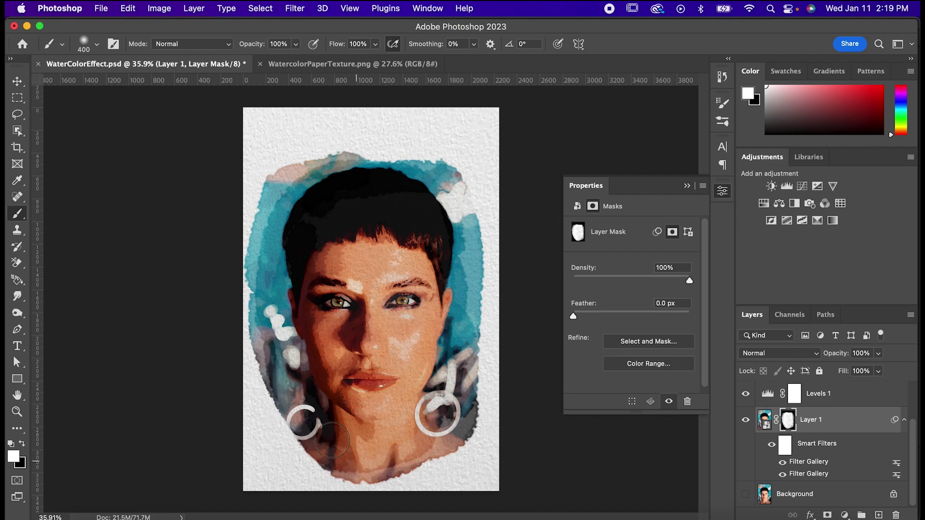
# - Paint black with a 900 brush to fade the blue area and lower-right edges, then fit the portrait on screen
pyautogui.press('x')
pyautogui.moveTo(286, 260)
pyautogui.mouseDown()
pyautogui.moveTo(277, 302)
pyautogui.moveTo(265, 310)
pyautogui.moveTo(304, 178)
pyautogui.moveTo(277, 229)
pyautogui.moveTo(249, 207)
pyautogui.moveTo(320, 157)
pyautogui.moveTo(266, 177)
pyautogui.moveTo(473, 167)
pyautogui.moveTo(253, 254)
pyautogui.moveTo(287, 422)
pyautogui.moveTo(323, 461)
pyautogui.moveTo(481, 416)
pyautogui.mouseUp()
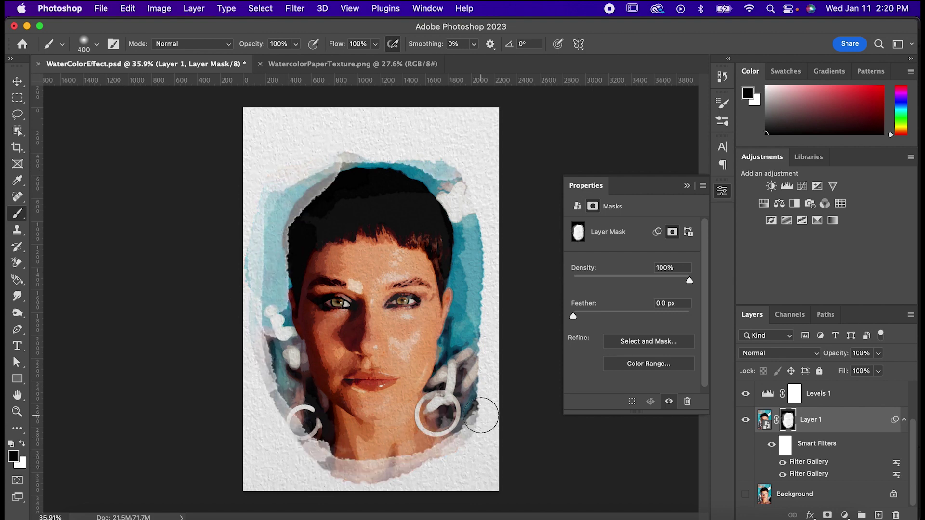
pyautogui.press(']')
pyautogui.press(']')
pyautogui.press(']')
pyautogui.press(']')
pyautogui.press(']')
pyautogui.moveTo(471, 154)
pyautogui.mouseDown()
pyautogui.moveTo(502, 450)
pyautogui.moveTo(392, 495)
pyautogui.moveTo(289, 424)
pyautogui.mouseUp()
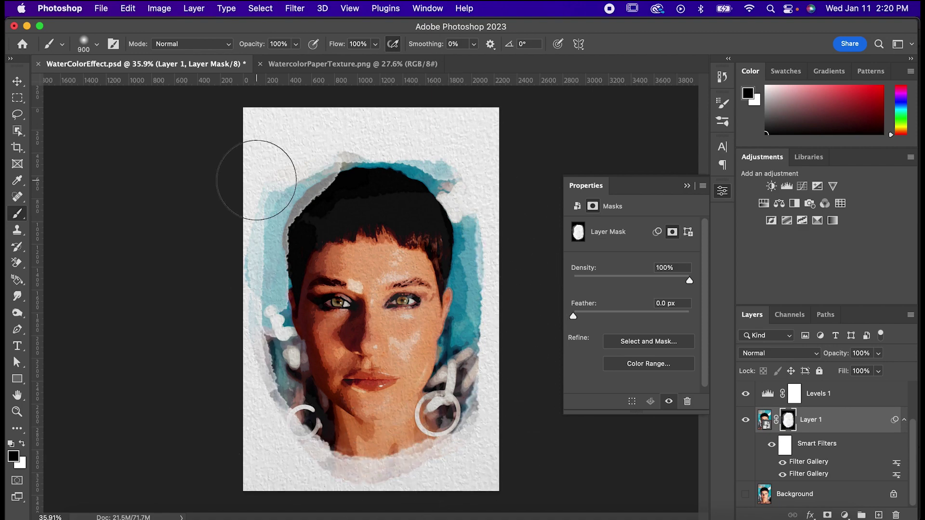
pyautogui.press('[')
pyautogui.press('[')
pyautogui.press('[')
pyautogui.press('[')
pyautogui.press('[')
pyautogui.press('[')
pyautogui.press('[')
pyautogui.scroll(5, 331, 299)
pyautogui.scroll(-5, 269, 289)
pyautogui.press('super+0')
# - Swap the painting colours and switch to the Pop Art Photo Template document
pyautogui.press('x')
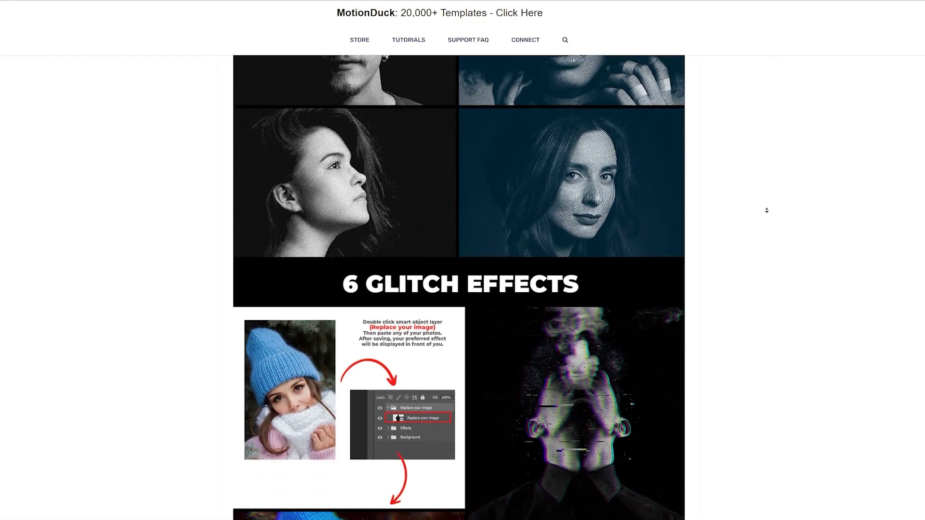
pyautogui.scroll(-8, 767, 211)
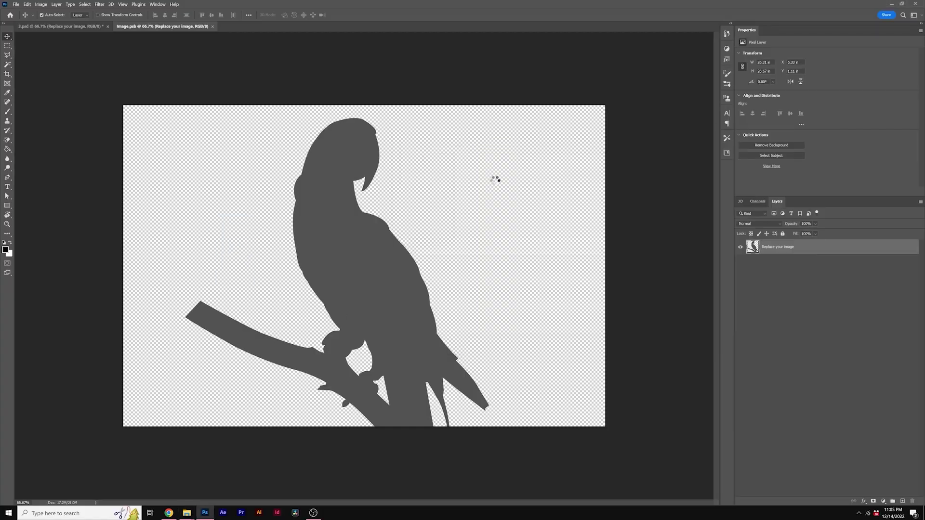
pyautogui.click(77, 27)
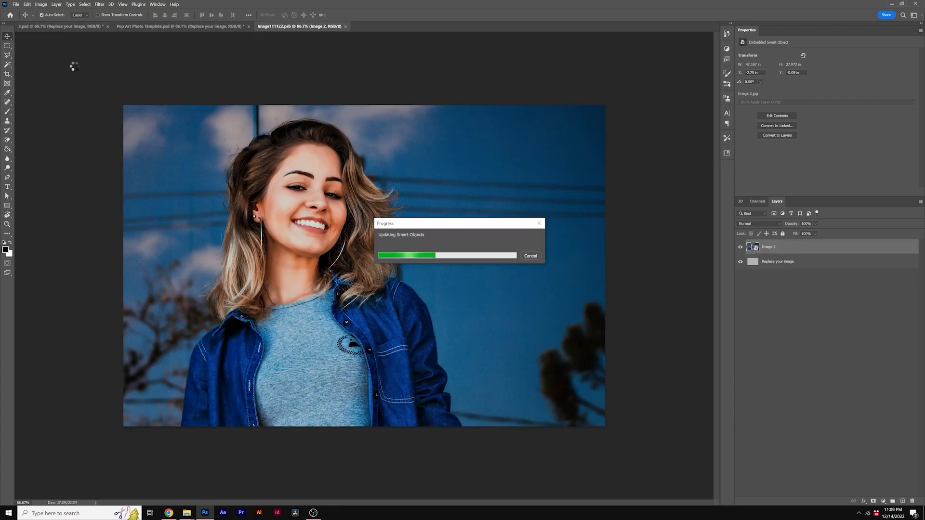
pyautogui.click(153, 28)
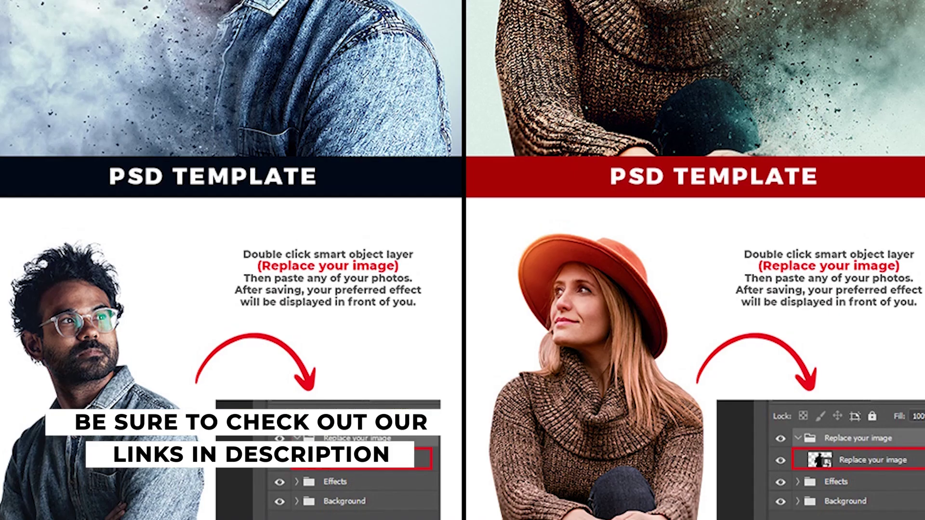